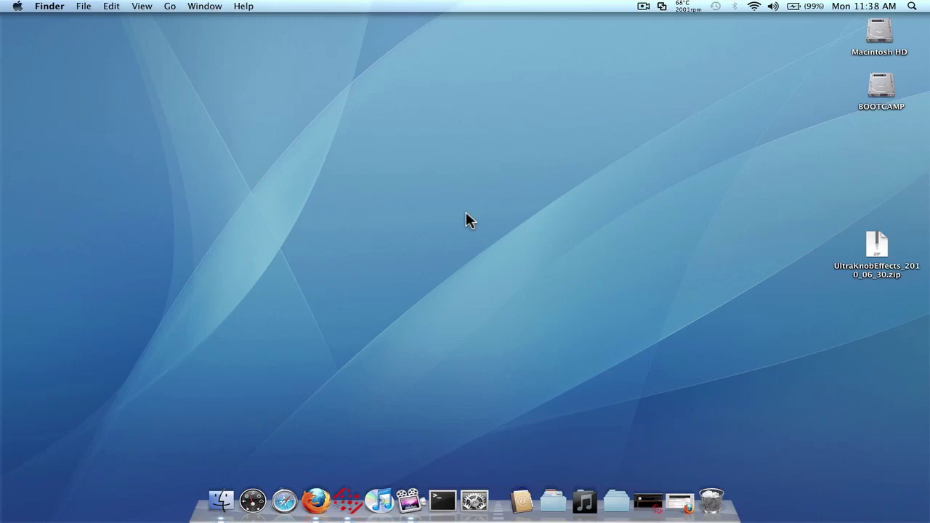
- Launch Scratch Live from the Dock and zoom its window to fill the screen
click(341, 493)
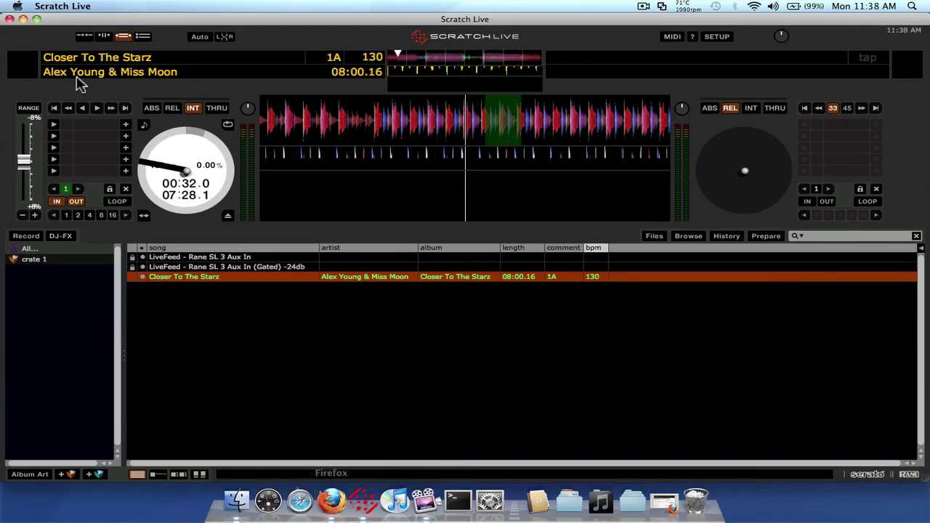
click(36, 19)
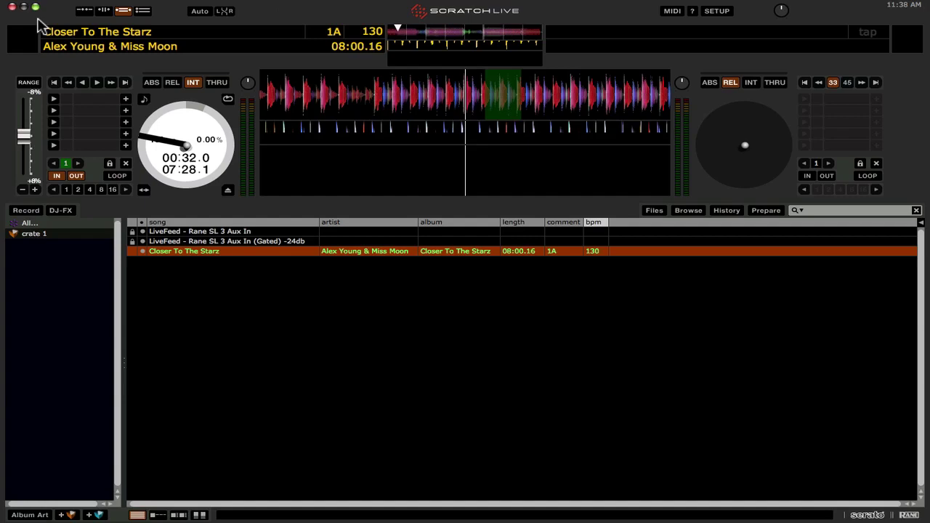
- Show the DJ-FX panel and switch the left effect unit to single-effect mode with Echo out
click(63, 210)
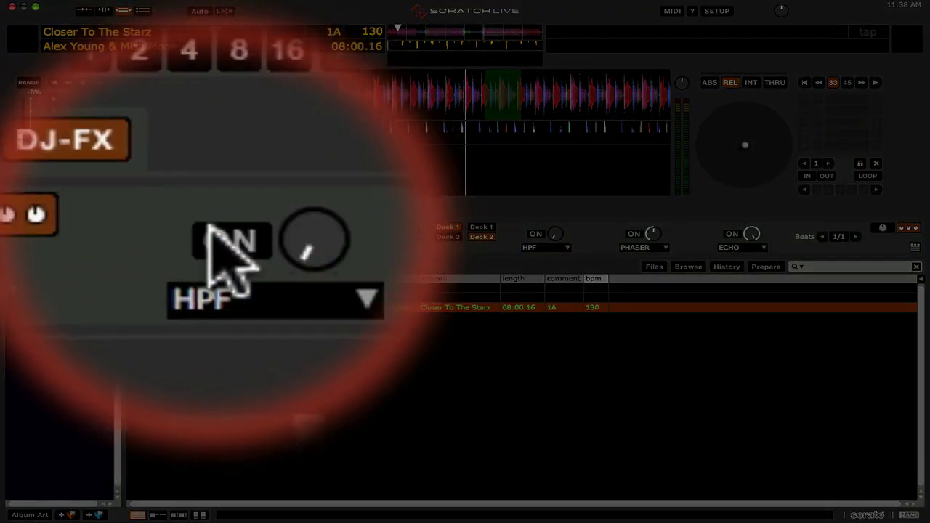
scroll(211, 240, down, 5)
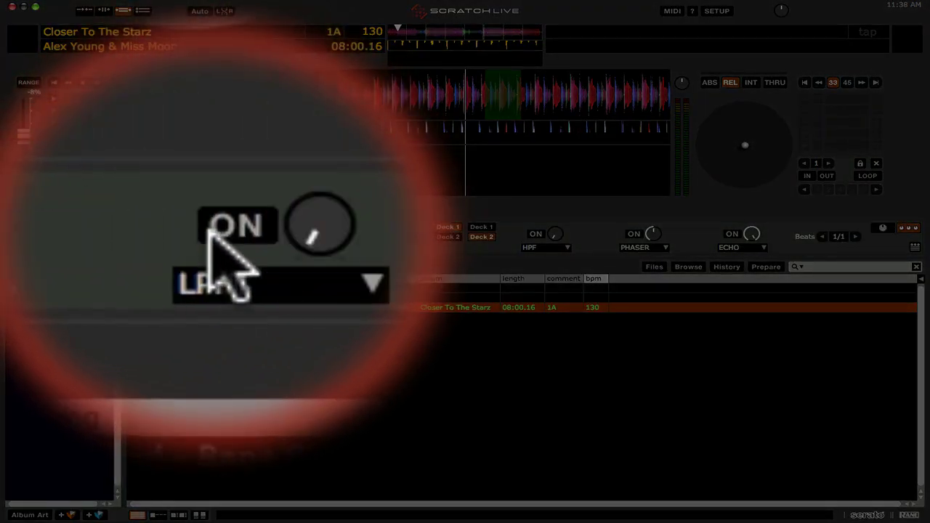
scroll(553, 238, up, 3)
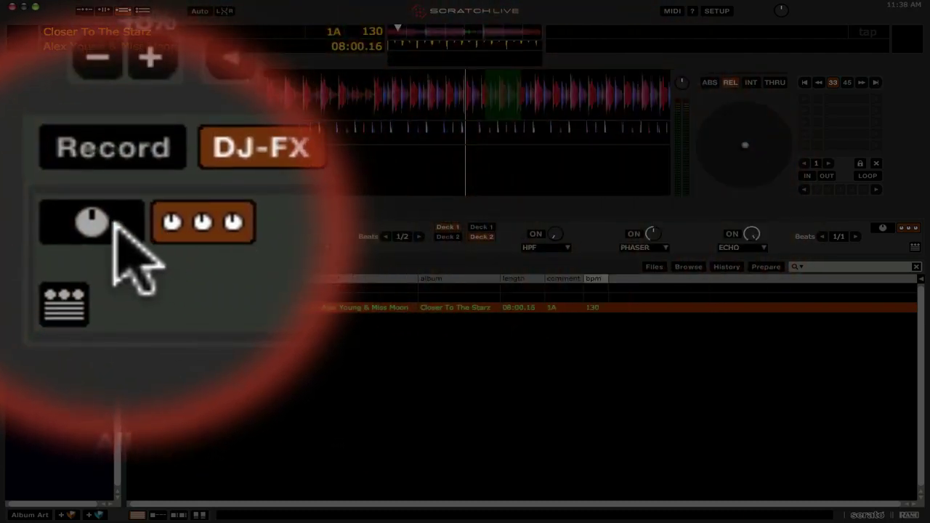
click(113, 223)
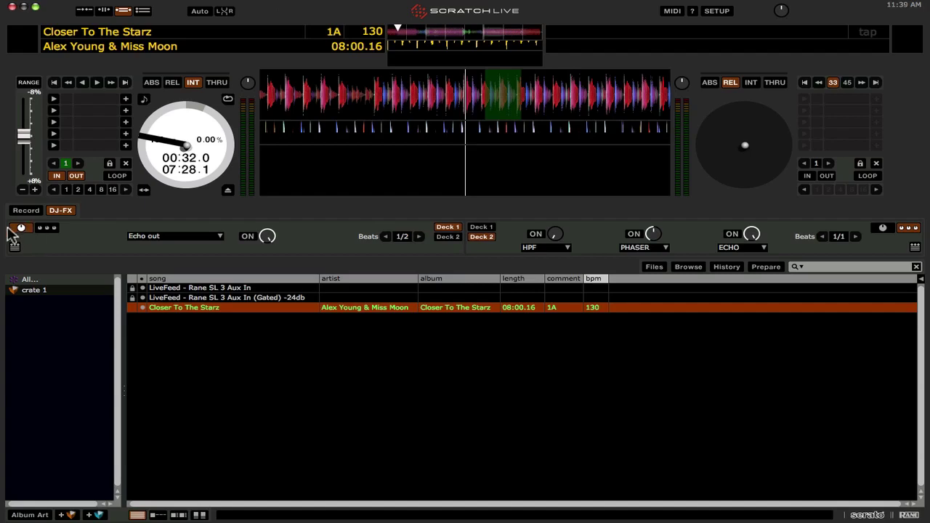
- Toggle the left unit to three-effect mode and back, then expand Echo out's detailed parameters
click(47, 228)
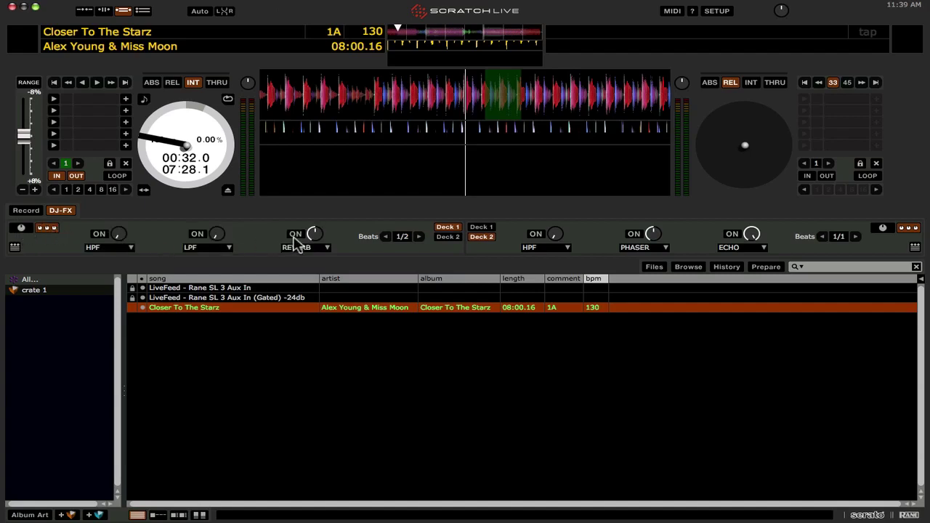
click(21, 228)
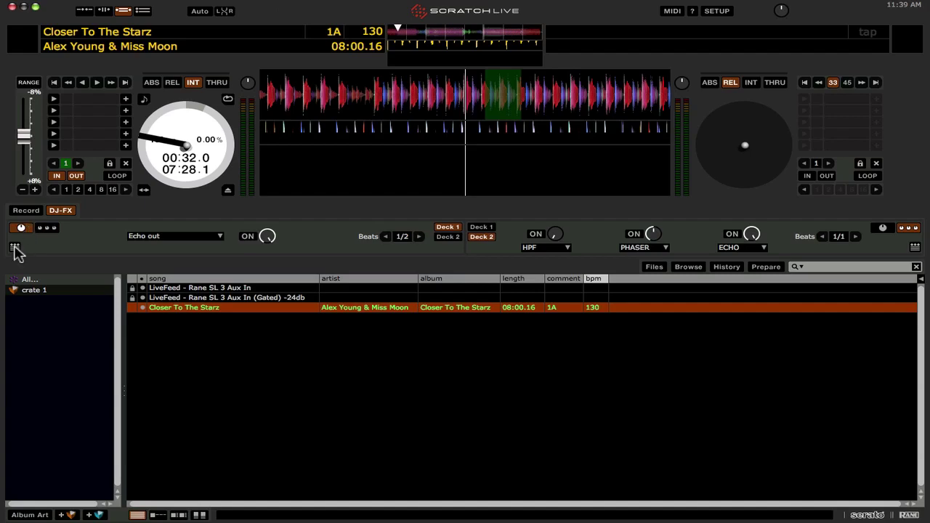
click(15, 248)
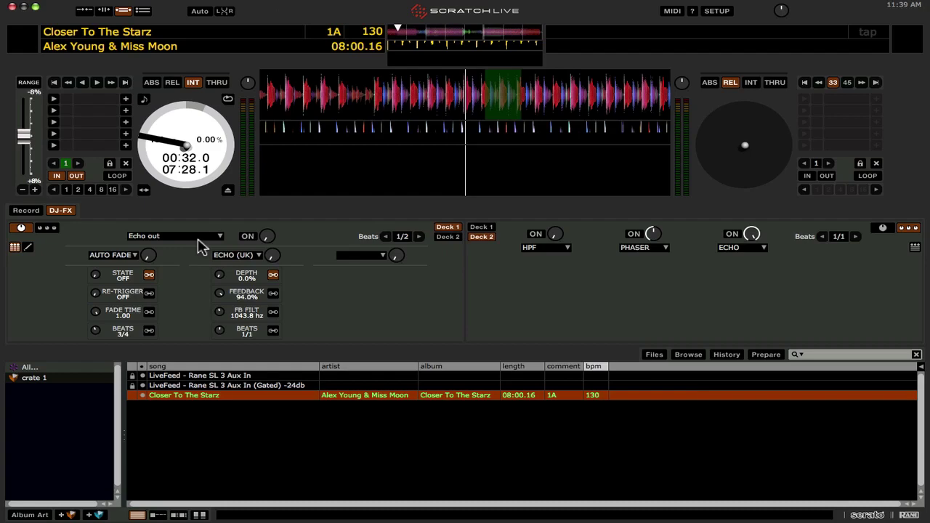
- Take Scratch Live out of full-screen, minimize it, and bring back the ScratchLive.net forum page
click(34, 7)
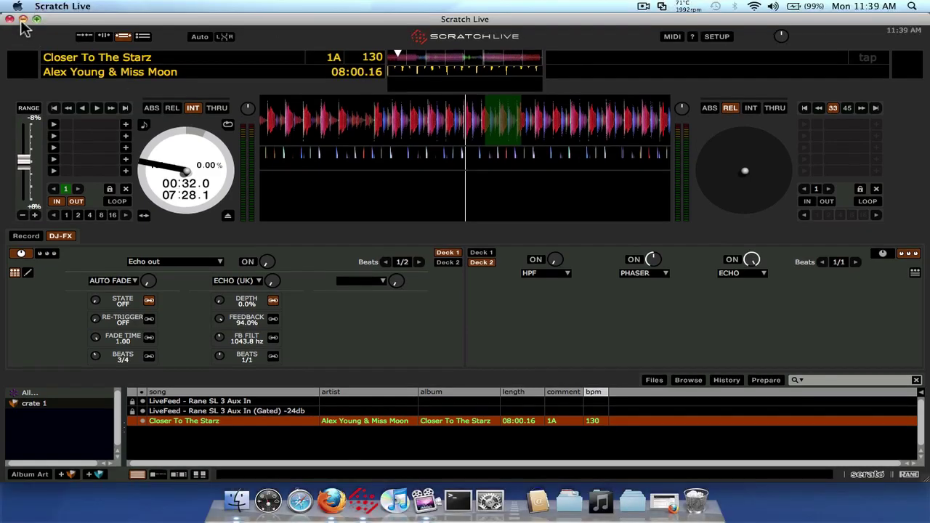
click(24, 20)
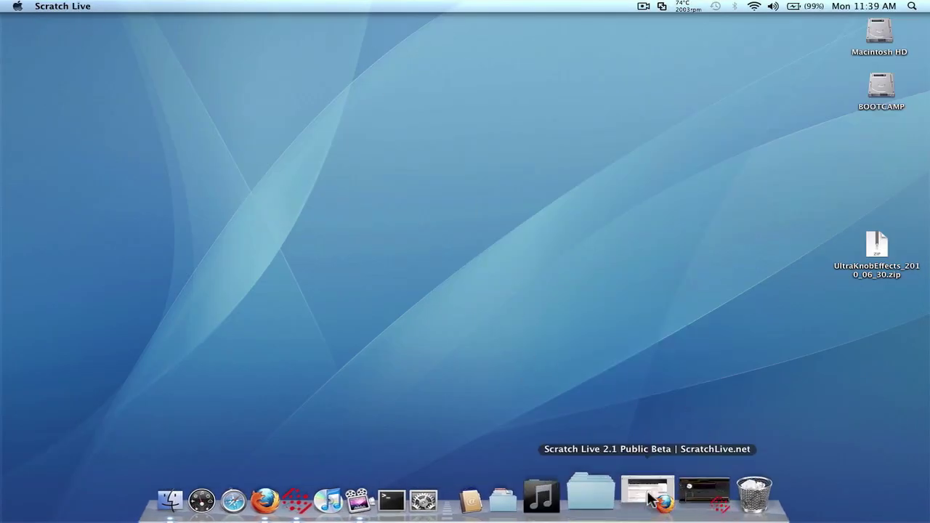
click(650, 495)
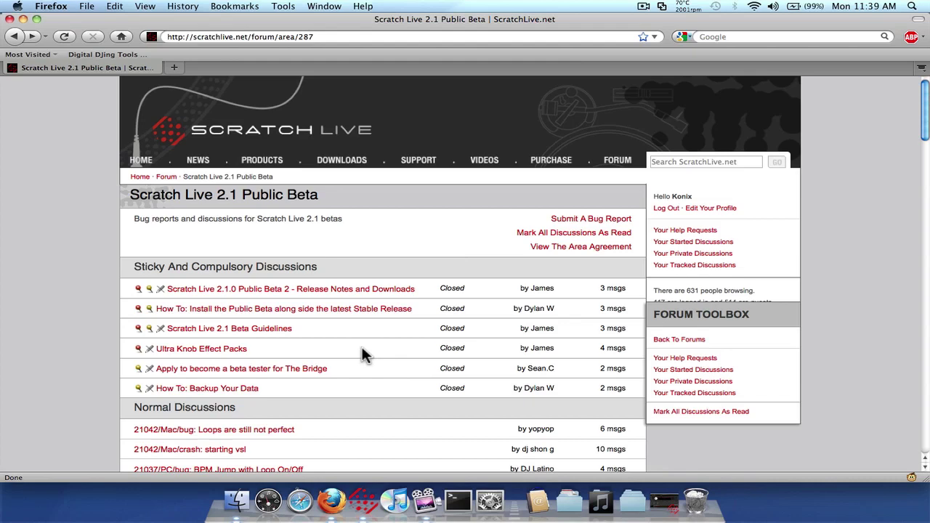
- Open the Ultra Knob Effect Packs thread and scroll to the 2010_06_30 pack download link
click(231, 355)
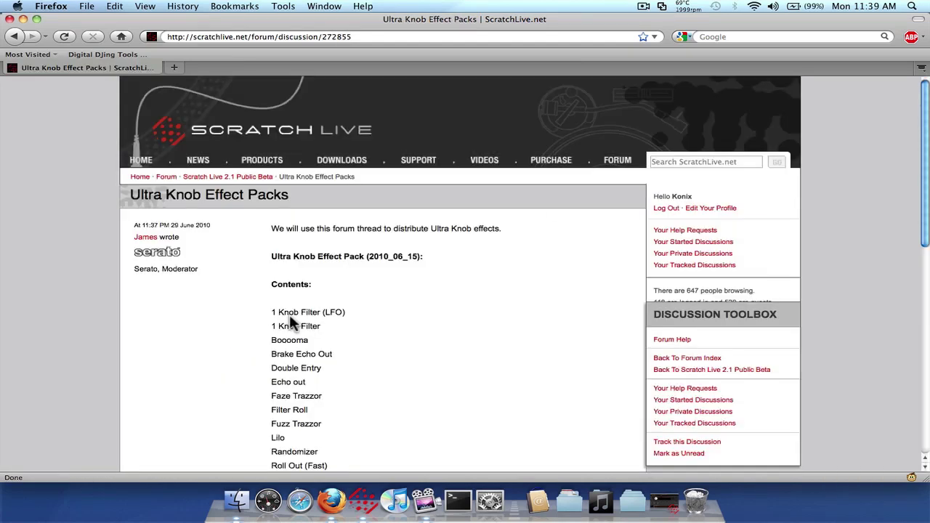
scroll(290, 318, down, 15)
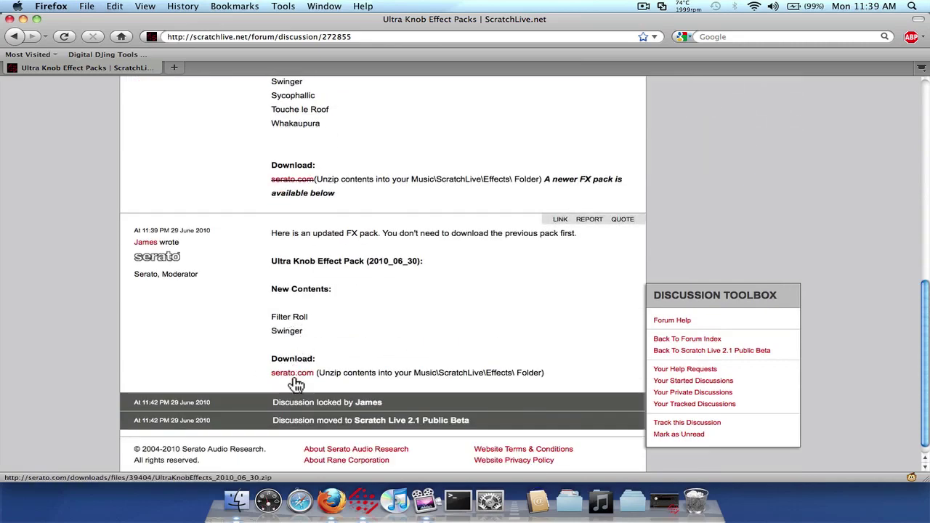
click(294, 378)
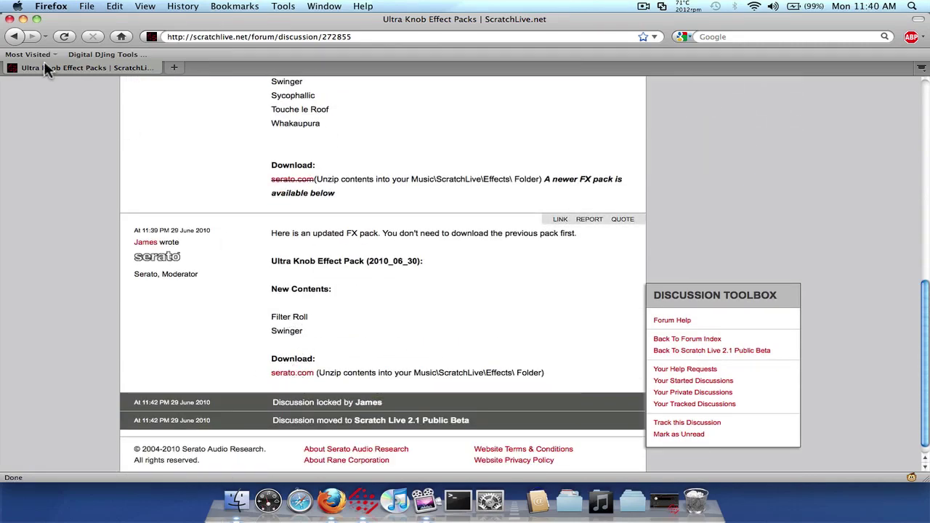
- Unzip UltraKnobEffects_2010_06_30, open the extracted folder and select all 20 .ultra files
click(23, 19)
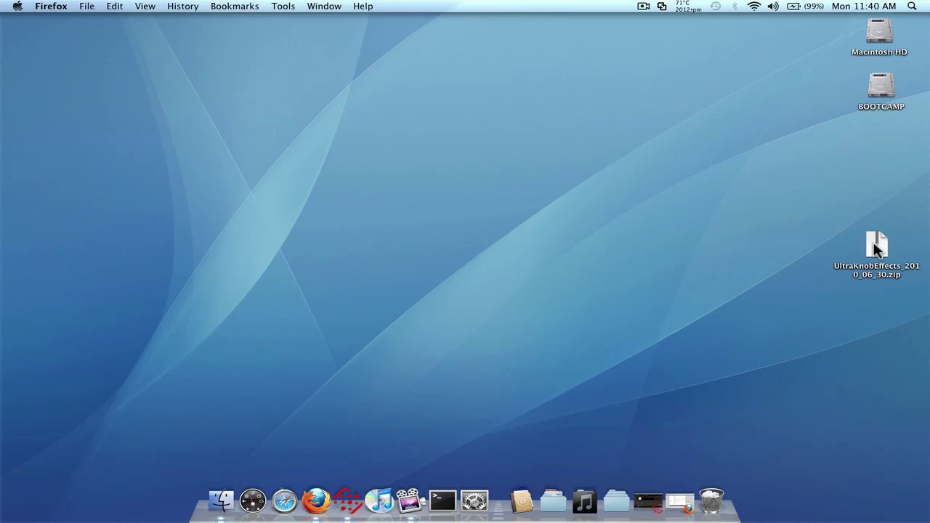
double_click(875, 249)
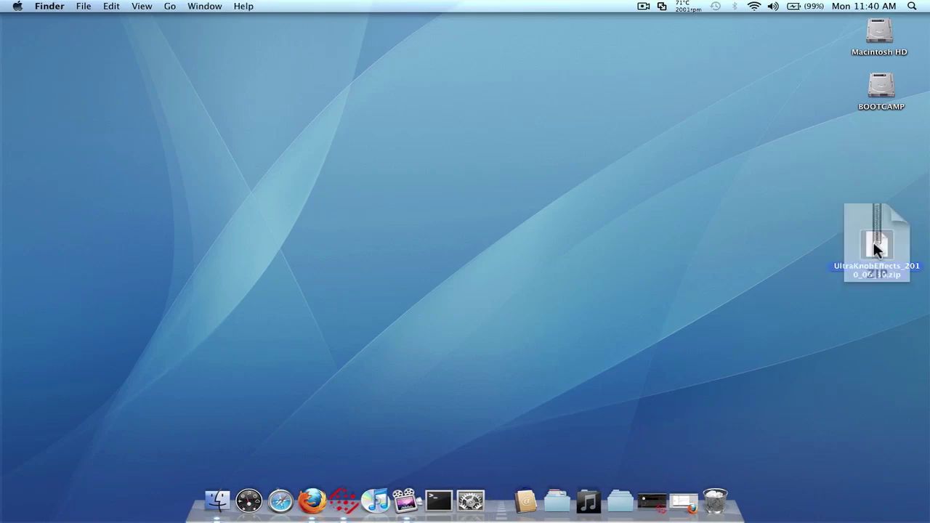
drag(886, 254, 764, 295)
double_click(763, 291)
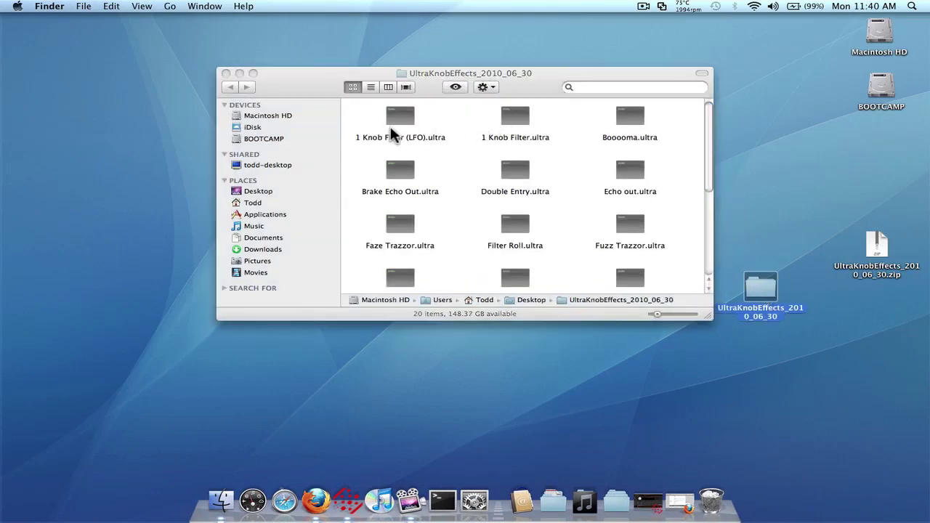
click(374, 116)
drag(420, 115, 667, 345)
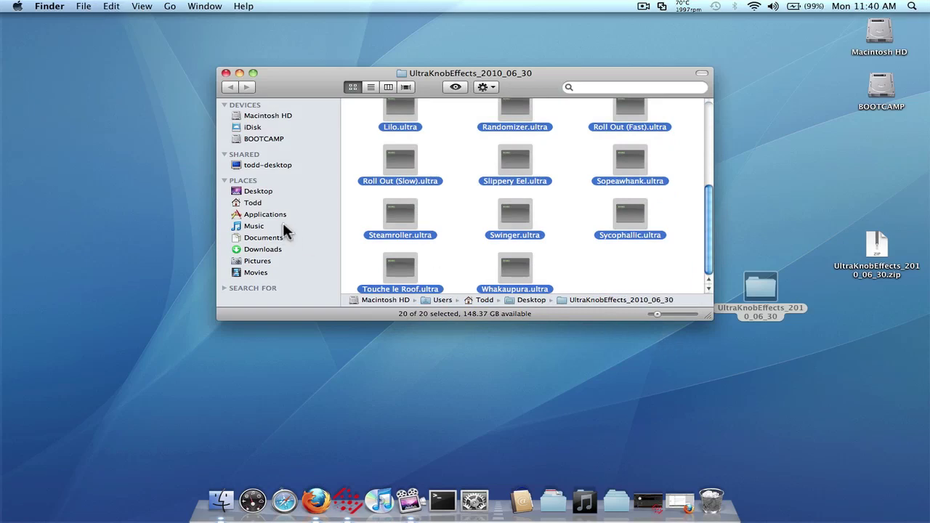
- Browse to Music > ScratchLIVE > Effects to check the effects, then close the window
click(259, 226)
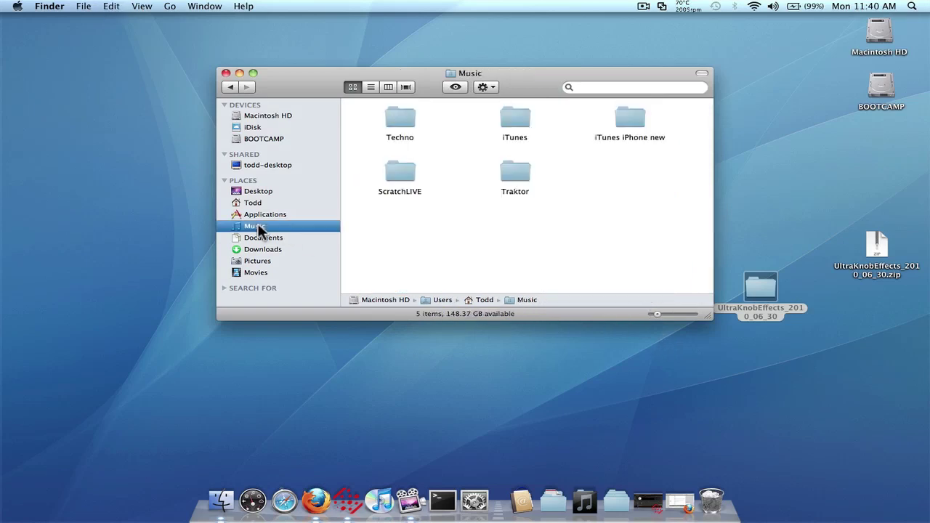
click(395, 176)
double_click(395, 177)
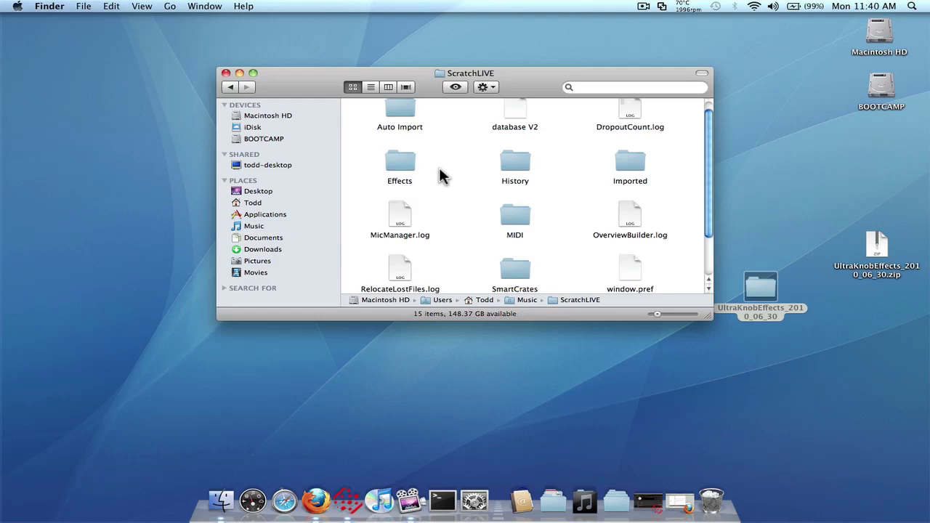
double_click(402, 160)
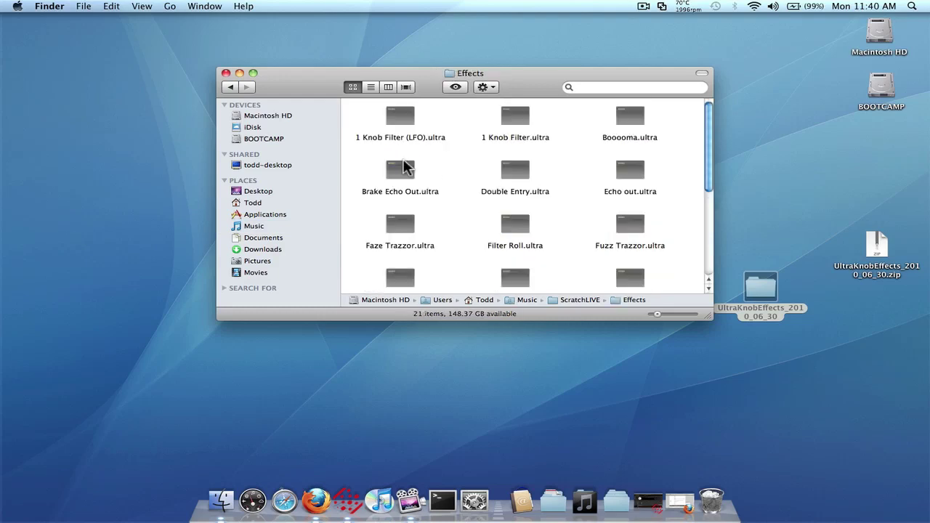
scroll(466, 160, down, 3)
scroll(467, 159, down, 2)
scroll(465, 158, up, 4)
click(225, 74)
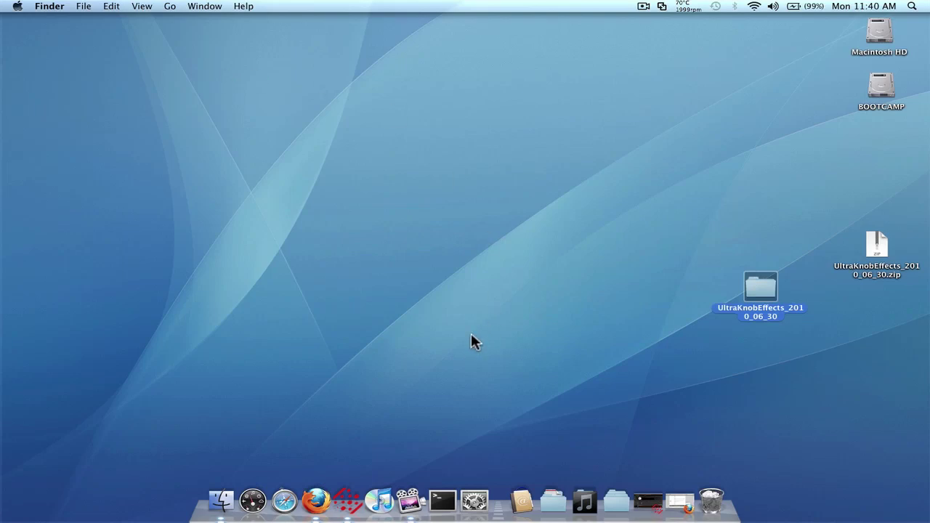
- Bring Scratch Live back full-screen and pick 1 Knob Filter from the effect list
click(348, 494)
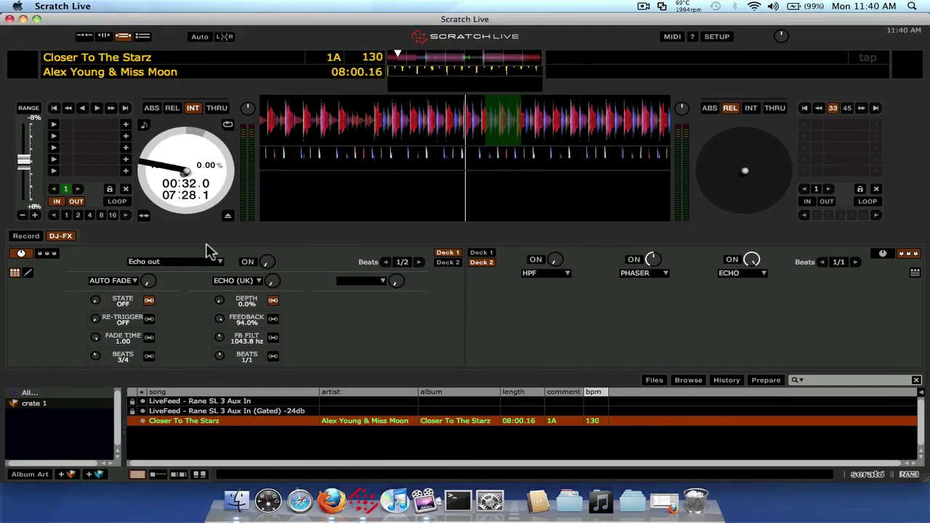
click(37, 20)
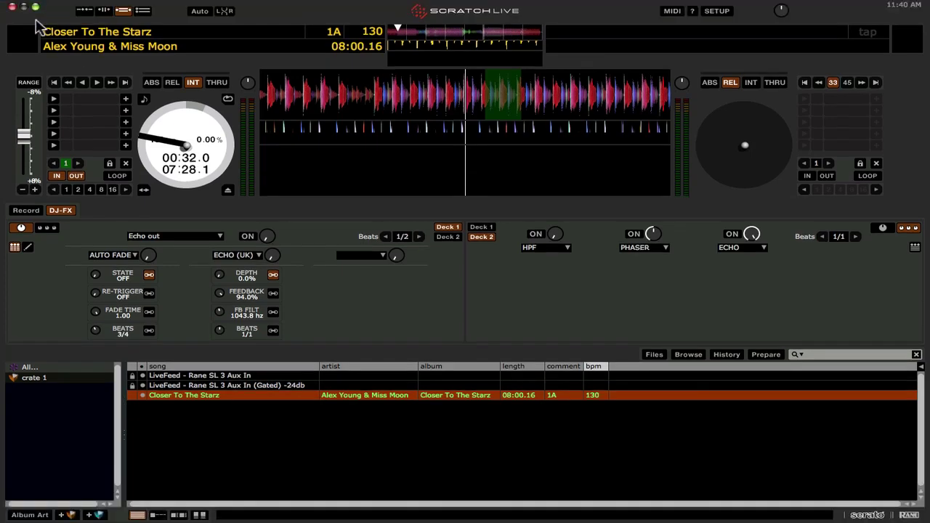
click(205, 234)
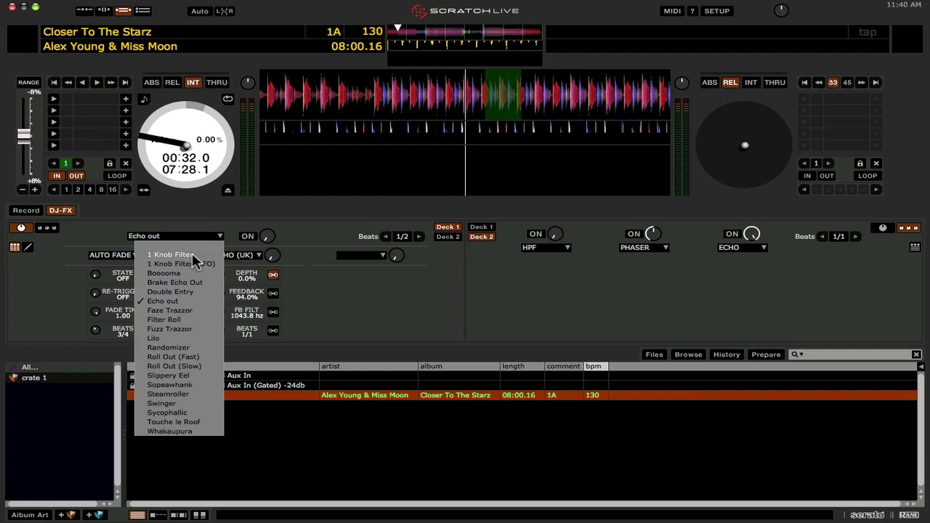
click(174, 255)
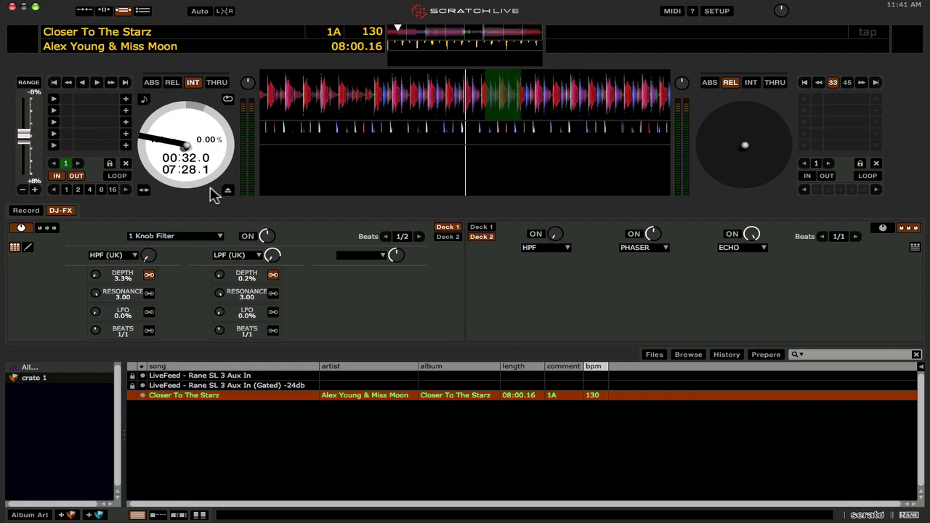
- Start Closer To The Starz playing on deck 1
click(99, 83)
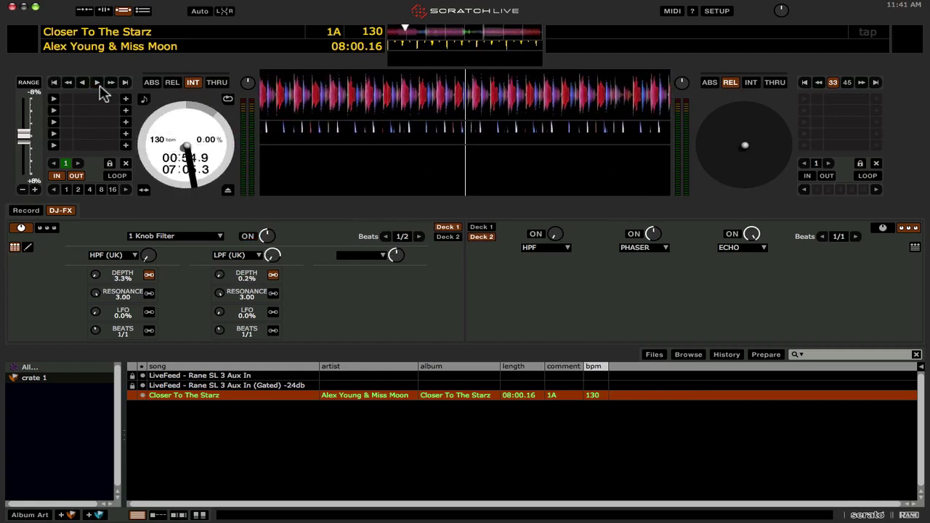
- Load 1 Knob Filter (LFO), start deck 1 playing, and switch the effect on with Ctrl+1
click(195, 237)
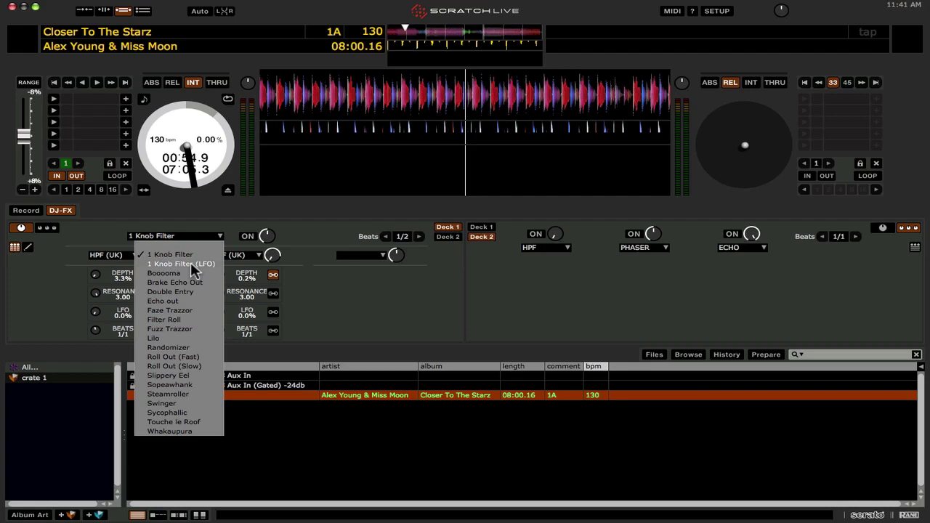
click(190, 263)
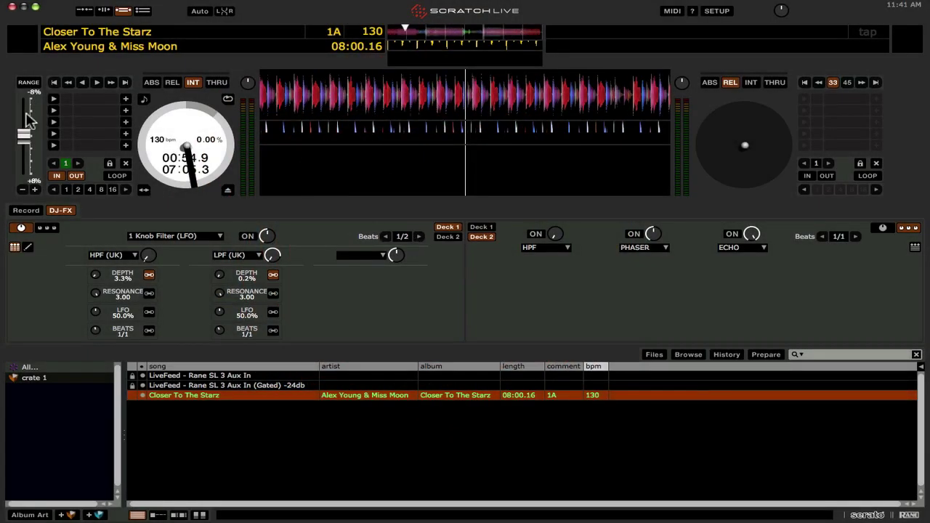
click(96, 83)
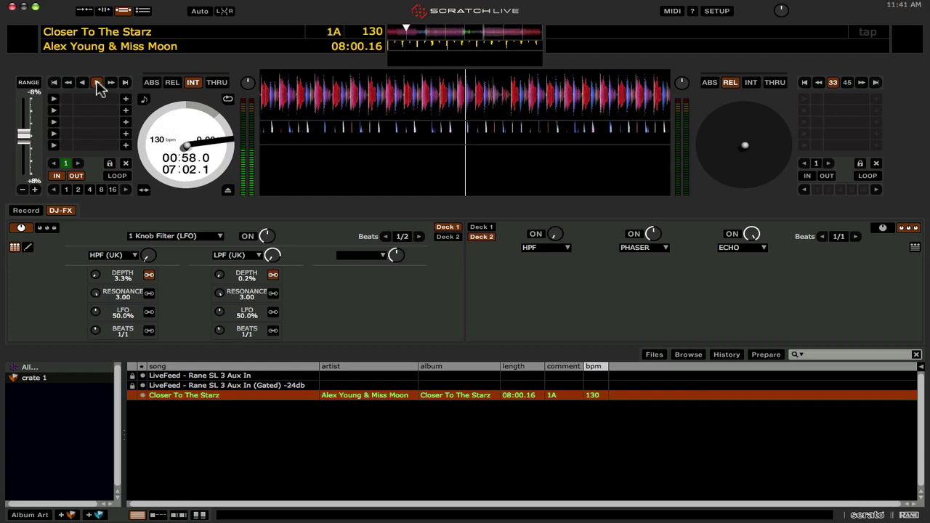
key(ctrl+1)
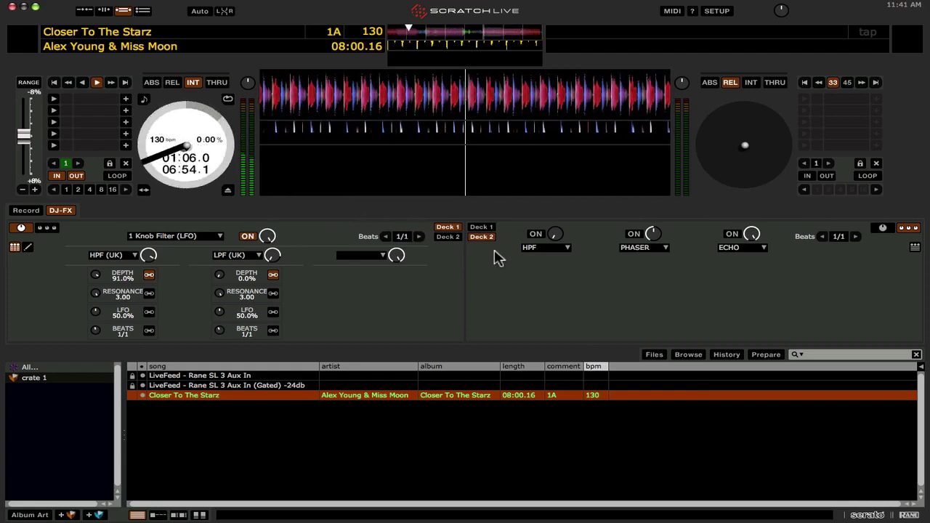
- Step the effect's Beats value up through 3/2 and 2/1, settling on 4/1
click(418, 237)
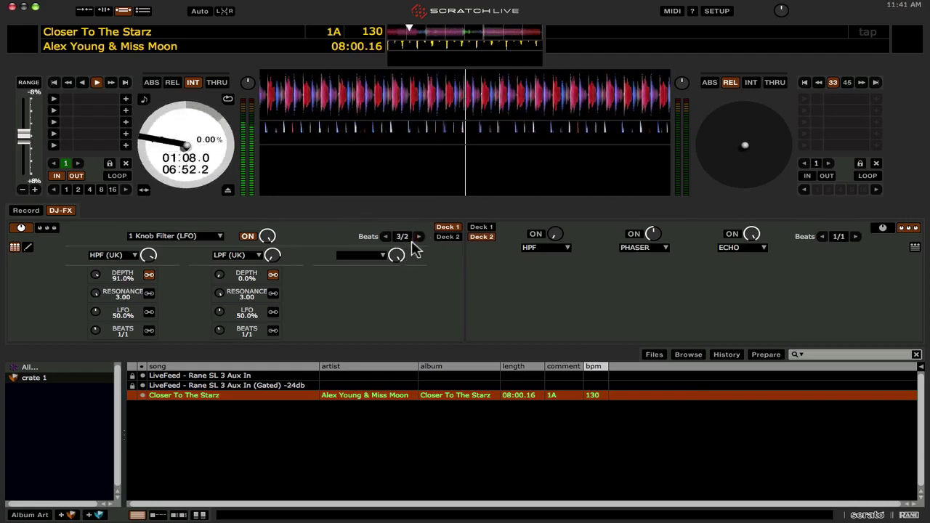
click(412, 243)
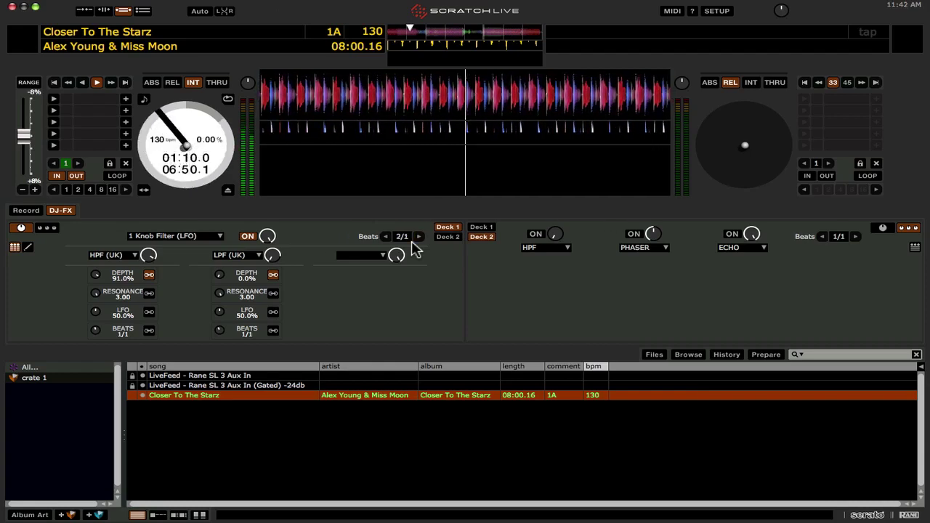
click(413, 244)
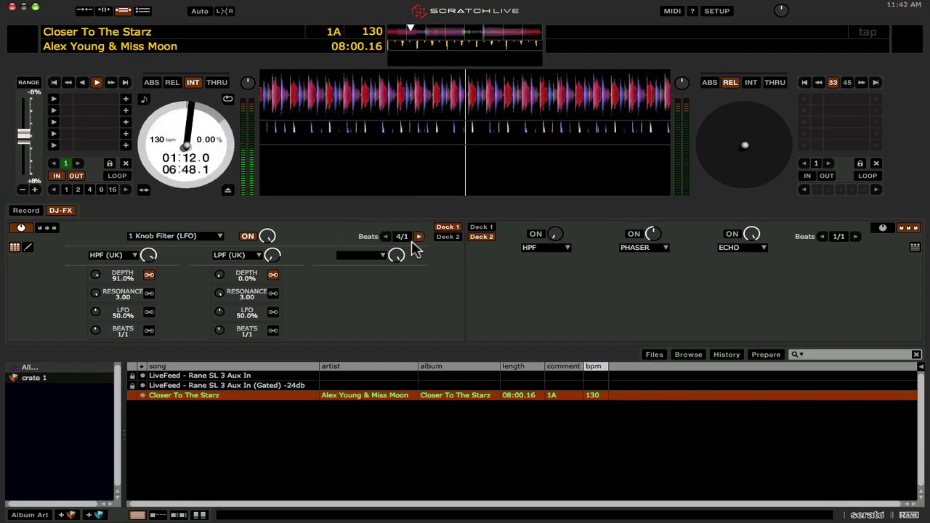
click(413, 245)
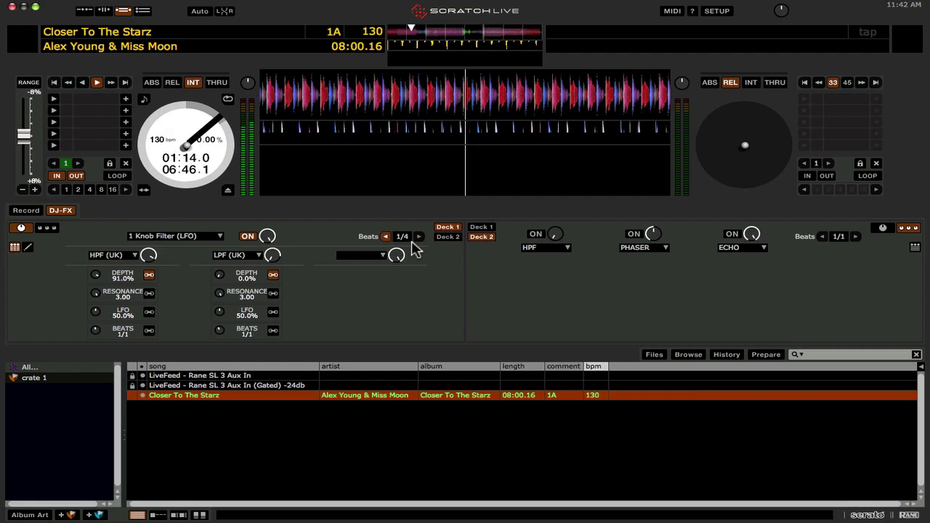
click(413, 244)
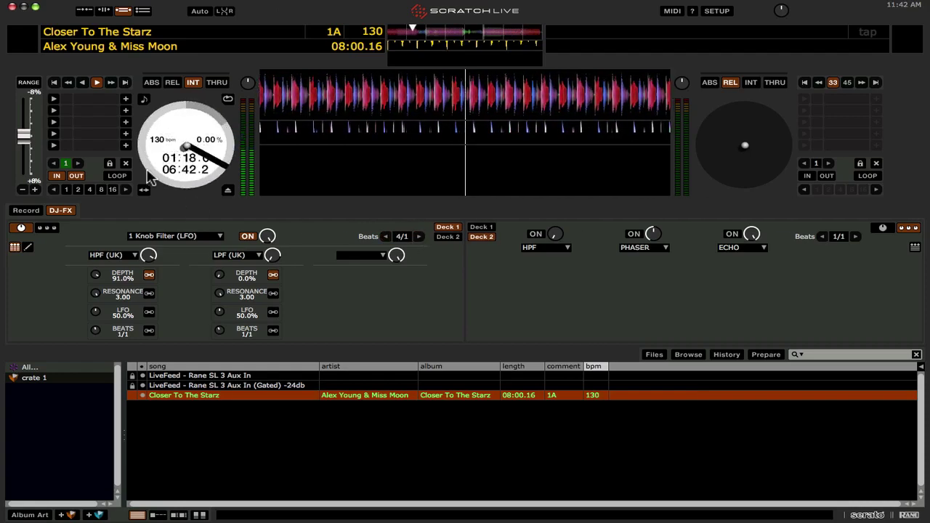
- Load Echo out and step its Beats value down through 2/1 and 3/4, settling on 1/2
click(200, 236)
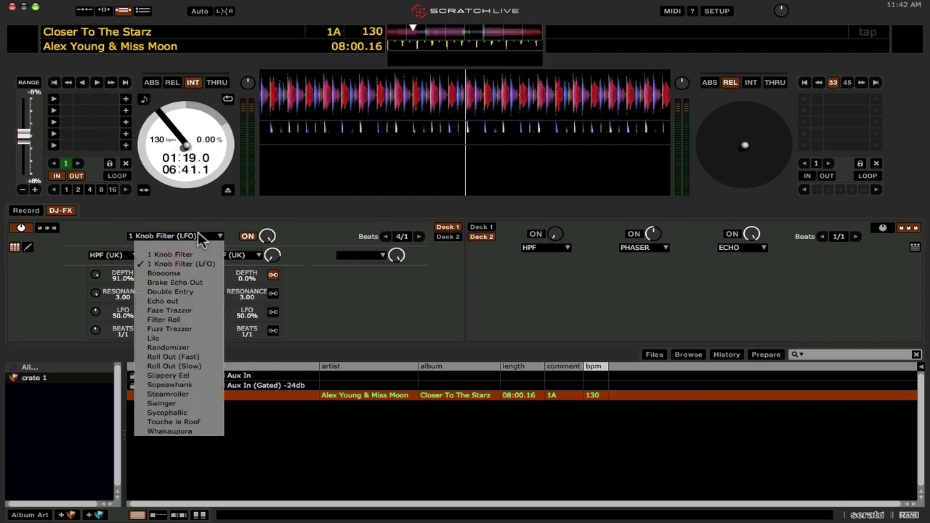
click(184, 301)
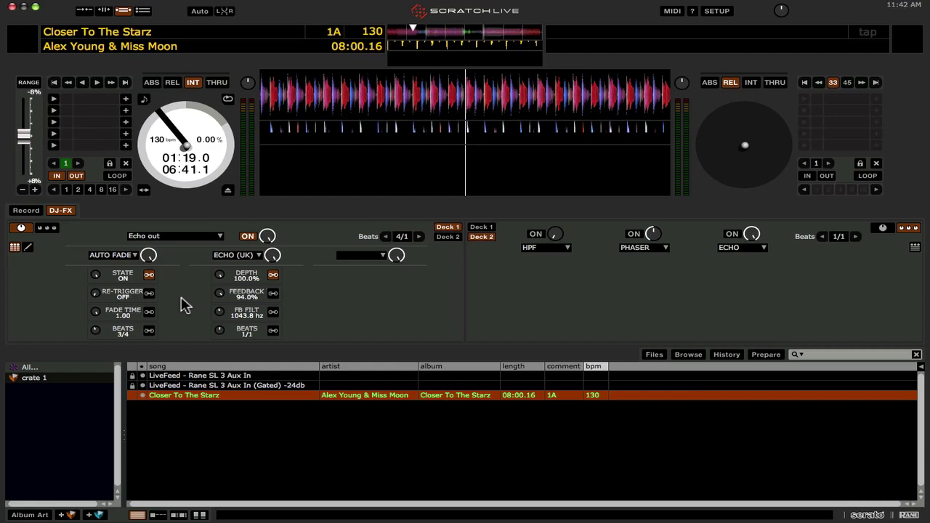
click(386, 236)
click(386, 237)
click(386, 237)
click(419, 236)
click(419, 236)
click(388, 236)
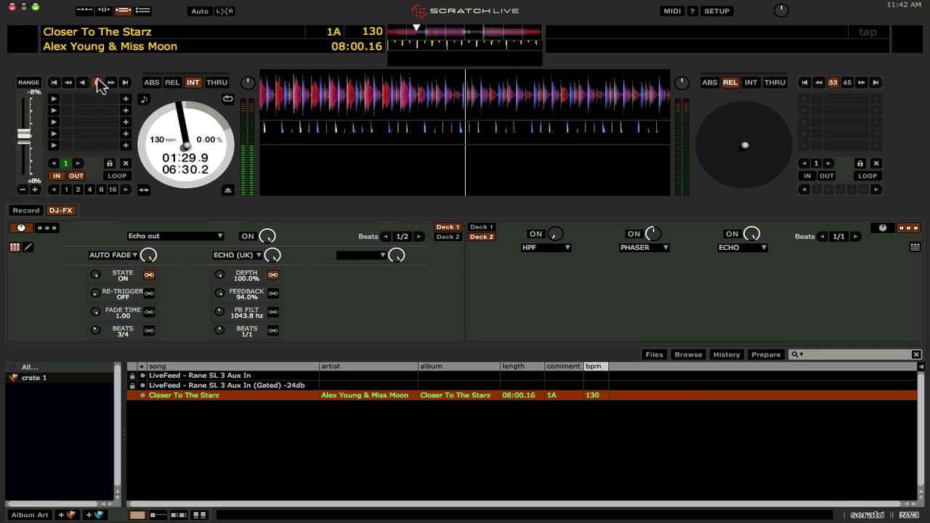
- Jump to about 02:14 in the track and toggle Echo out on and off, leaving it on
click(430, 30)
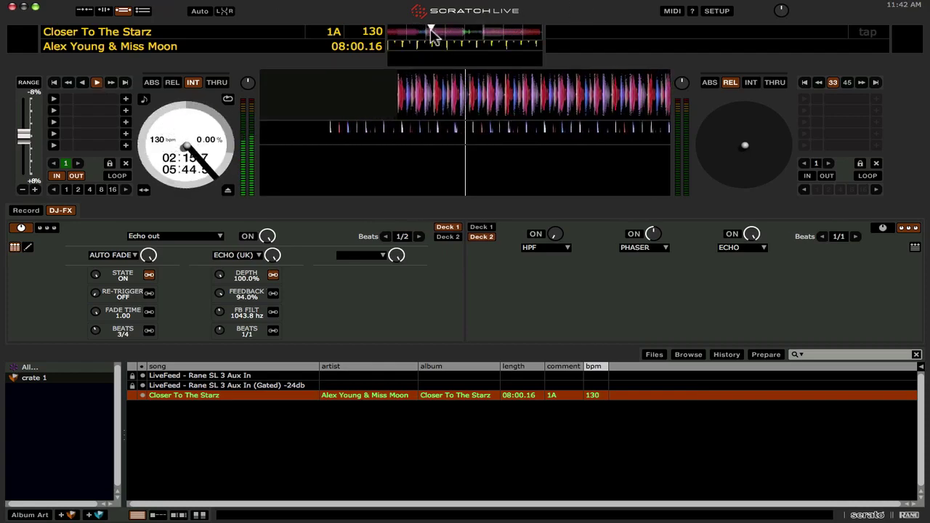
key(ctrl+1)
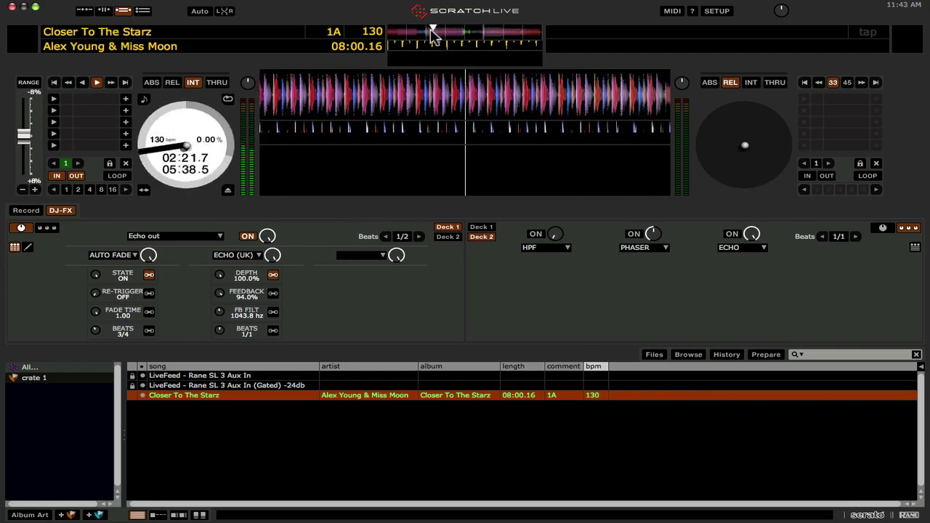
key(ctrl+1)
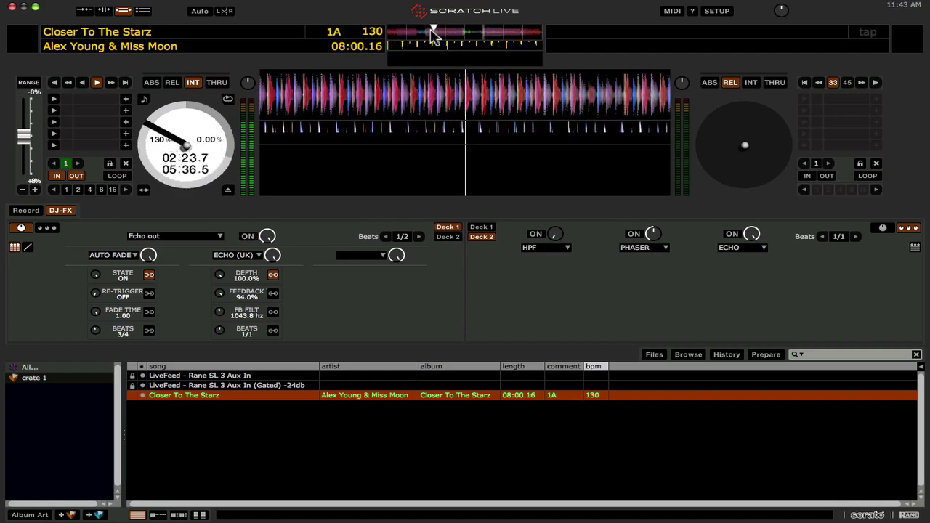
key(ctrl+1)
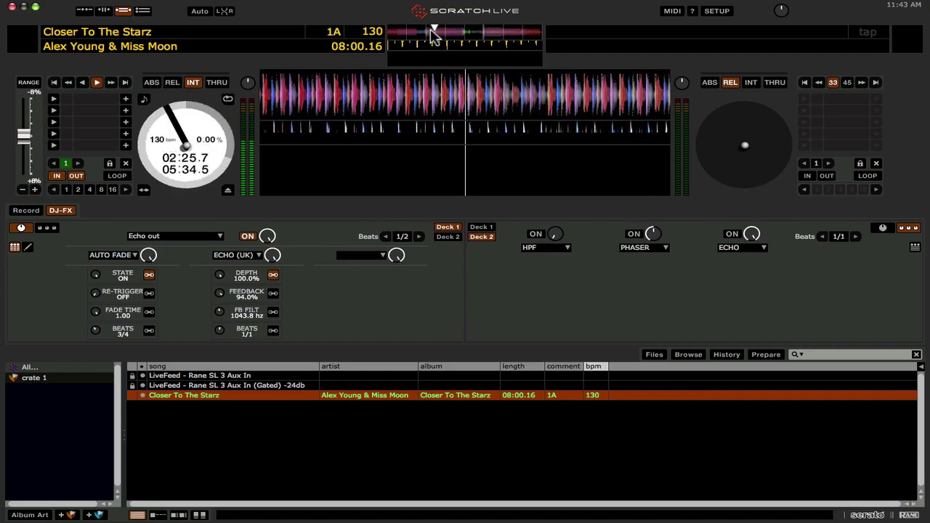
key(ctrl+1)
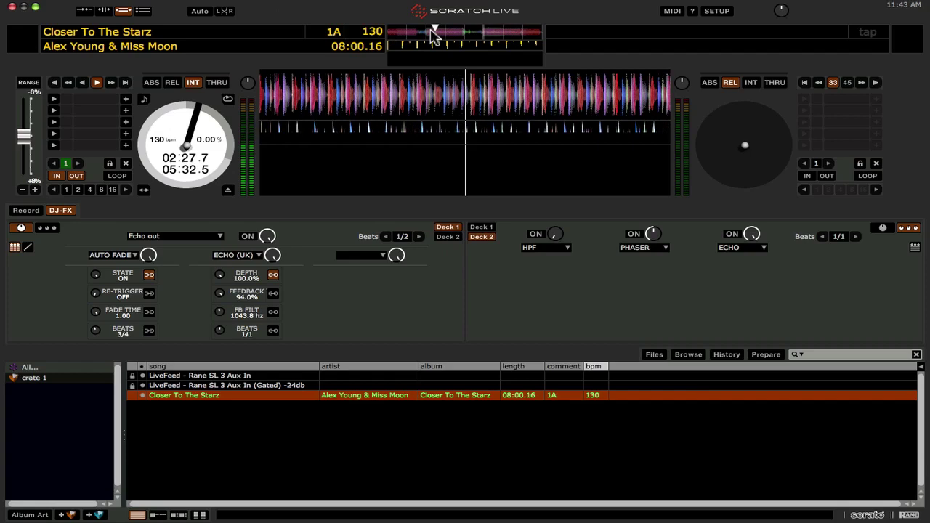
key(ctrl+1)
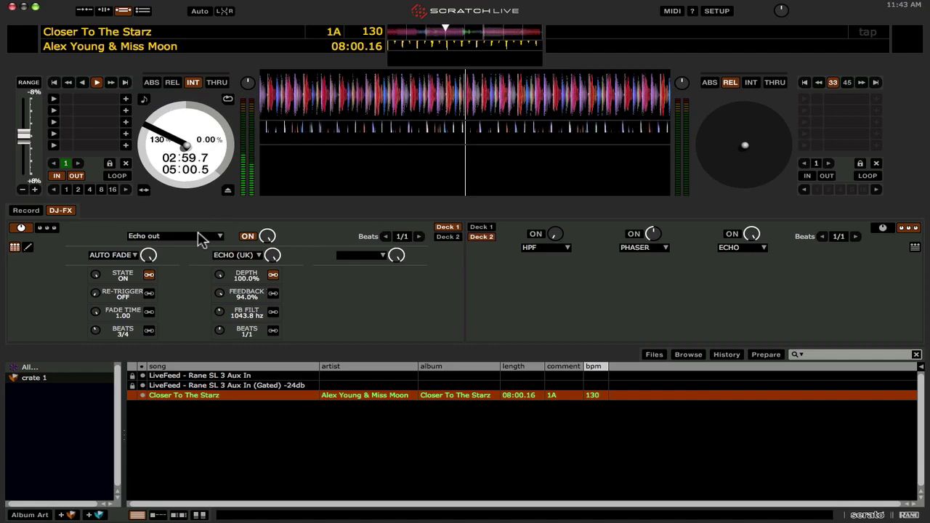
- Pause Closer To The Starz on deck 1 at about 03:01, leaving Echo out on
click(97, 83)
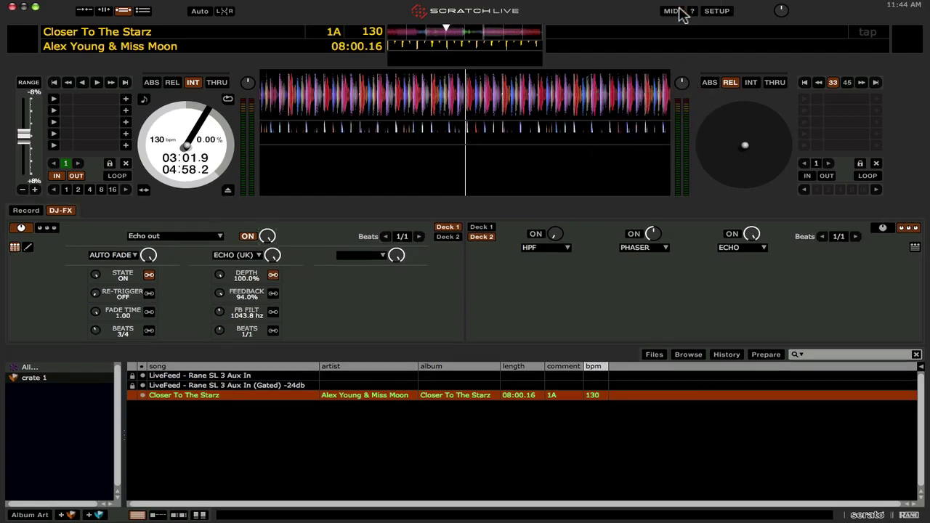
- Enable the SL 3 AUX Deck plugin in Setup > Plugins so Deck 3 appears
click(715, 12)
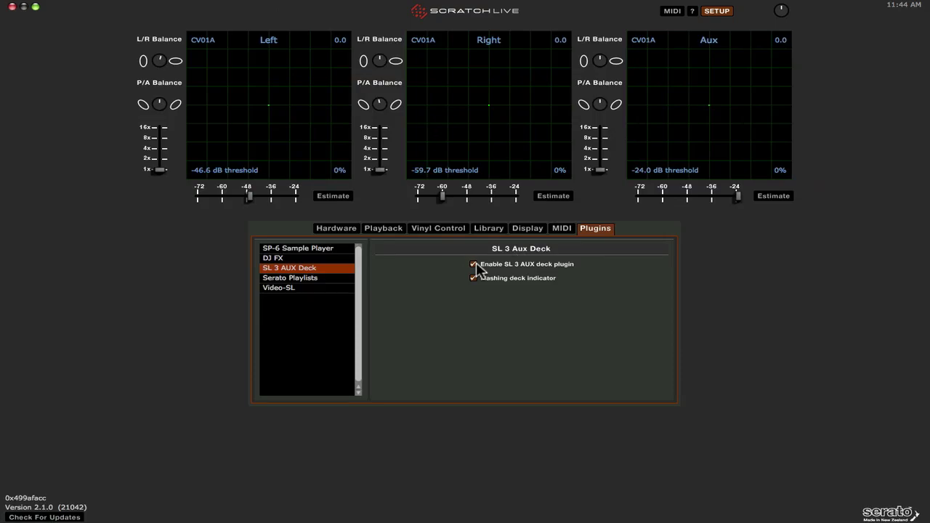
click(718, 12)
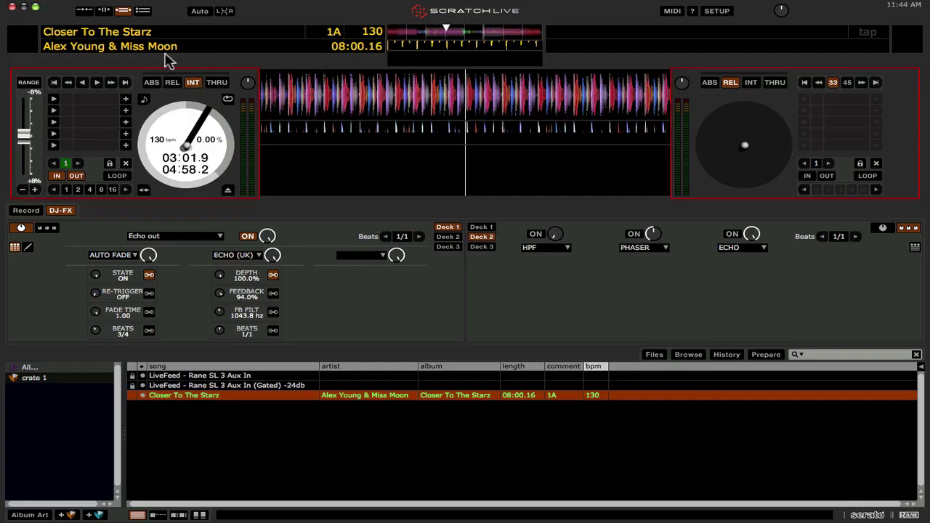
- Switch to stack view showing all three decks and hide the DJ-FX panel
click(143, 11)
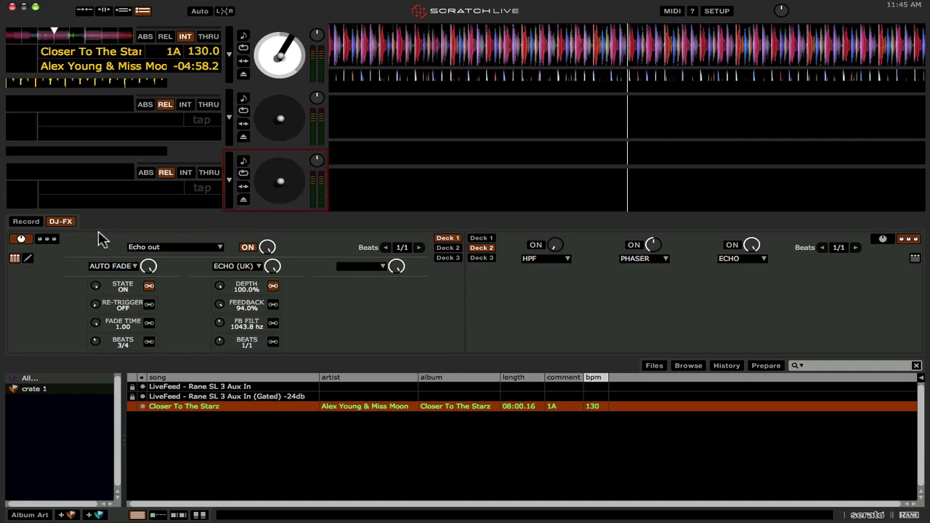
click(64, 222)
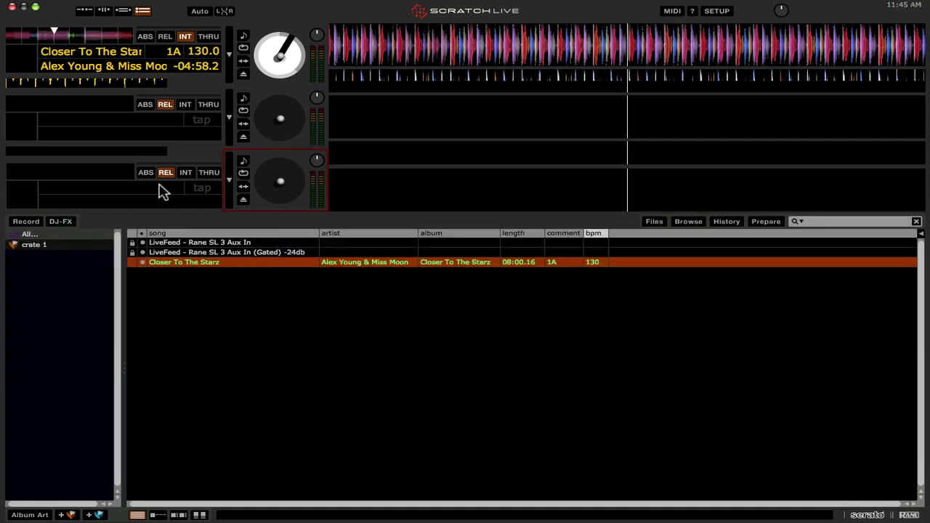
click(671, 11)
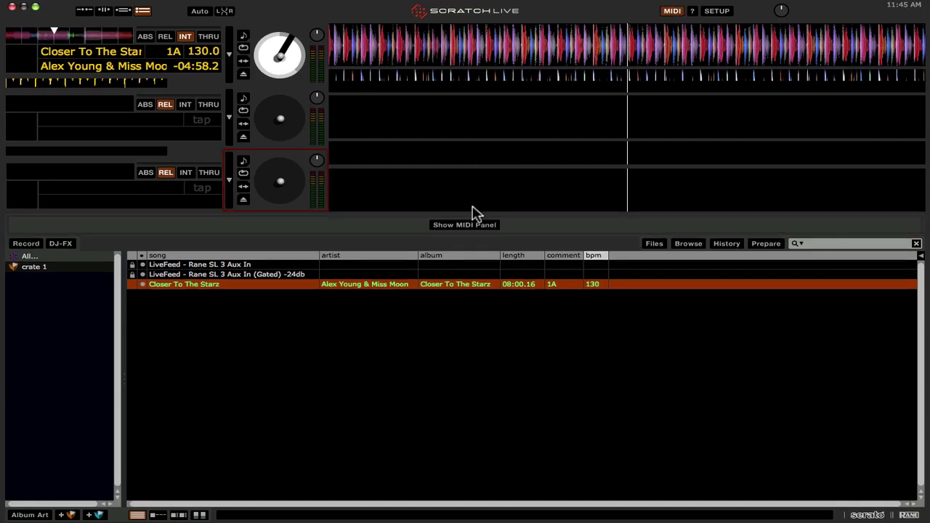
click(464, 225)
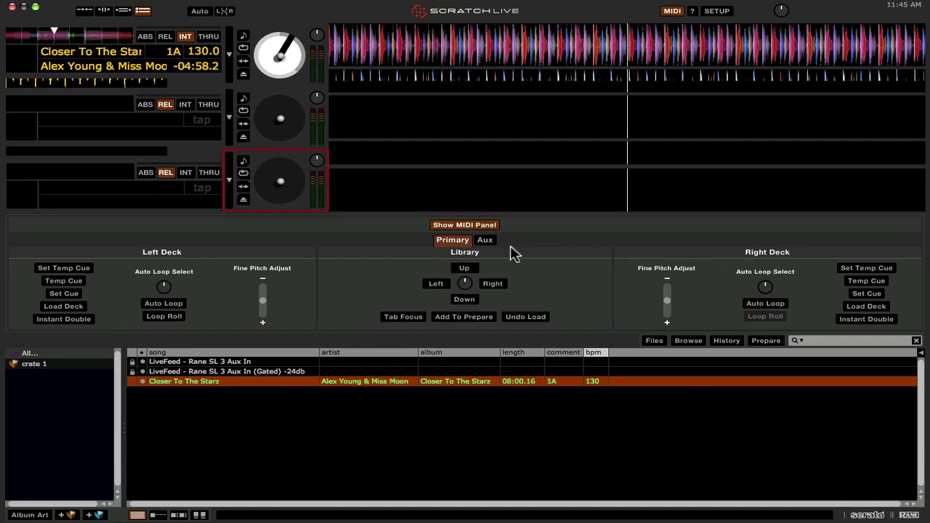
click(486, 242)
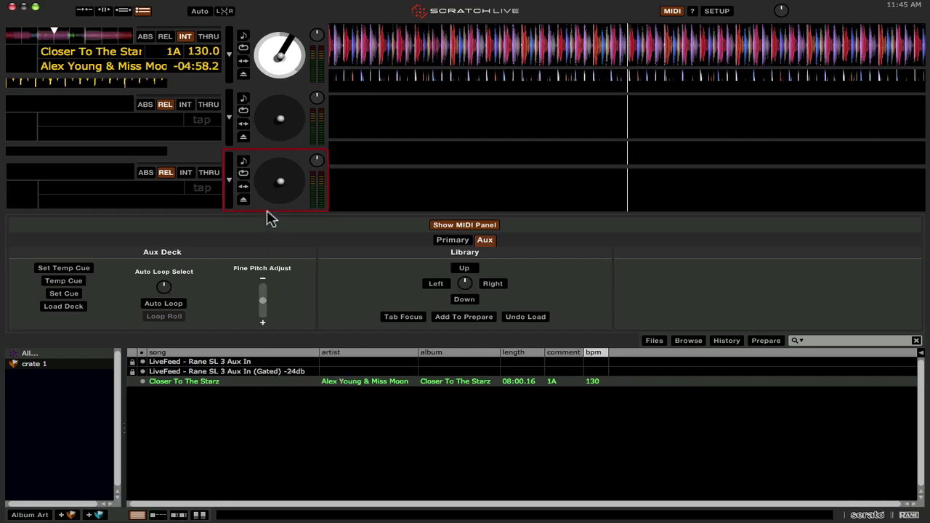
click(672, 10)
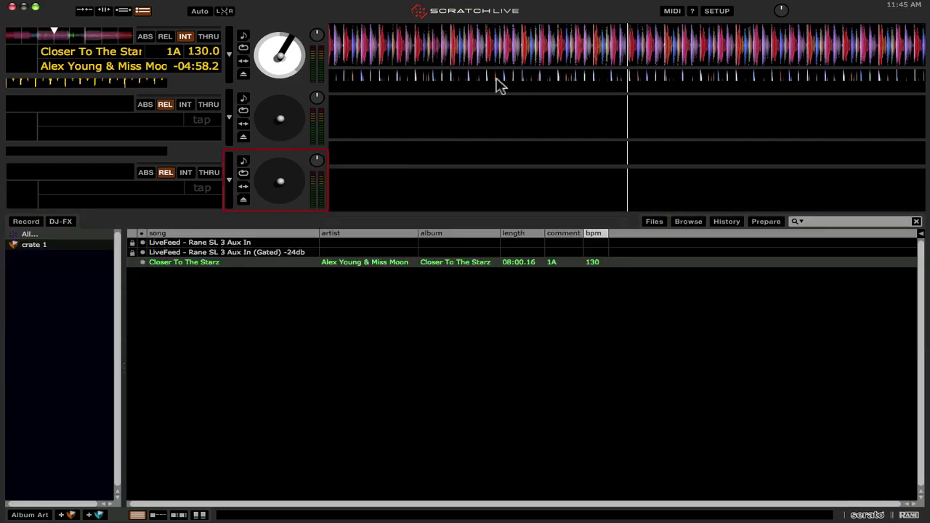
- Expand the deck cue/loop controls, toggle MIDI mode on and off, and reshow DJ-FX
click(229, 117)
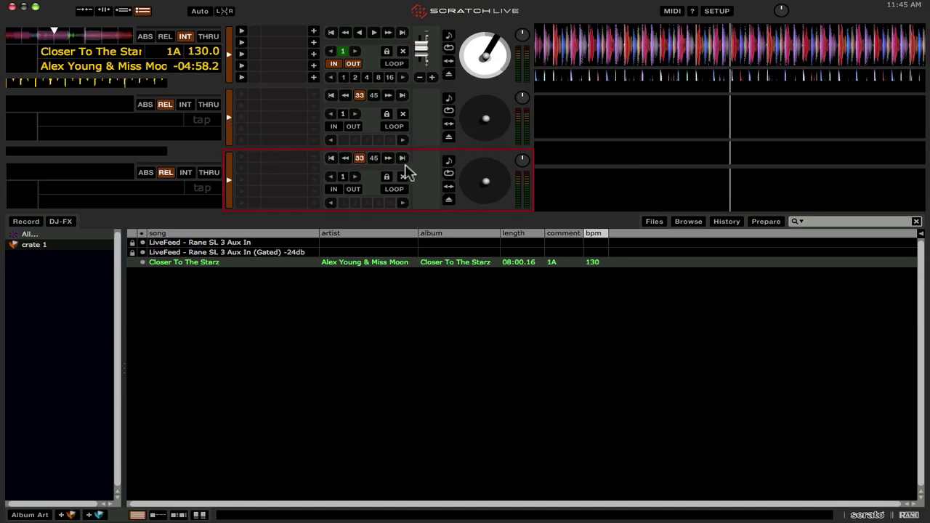
click(672, 11)
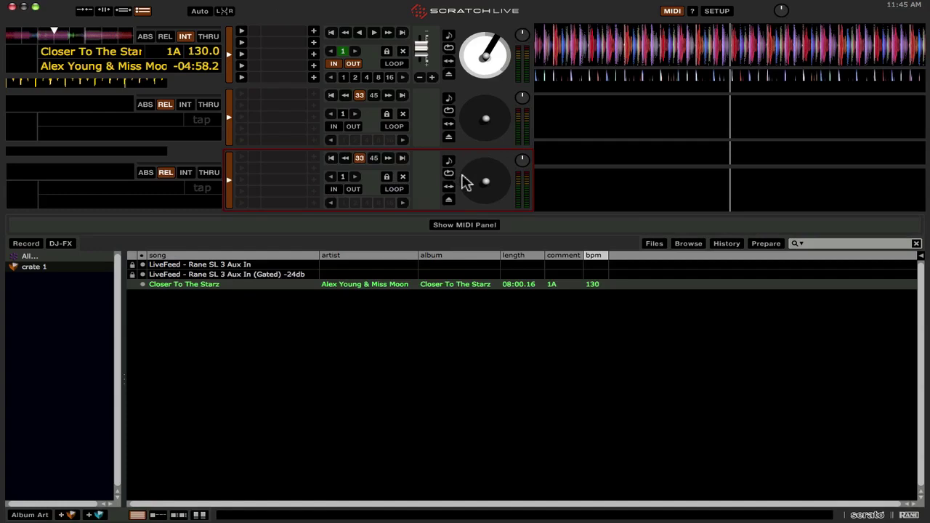
click(672, 11)
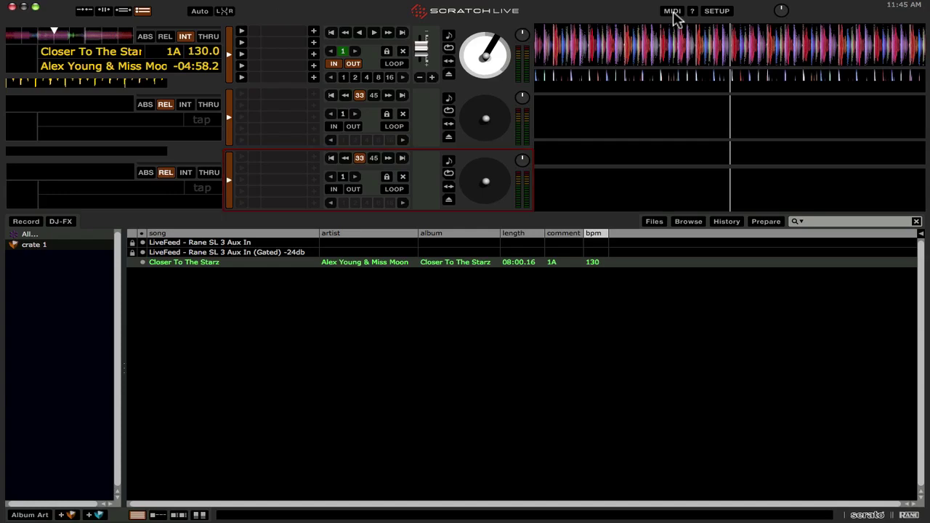
click(64, 222)
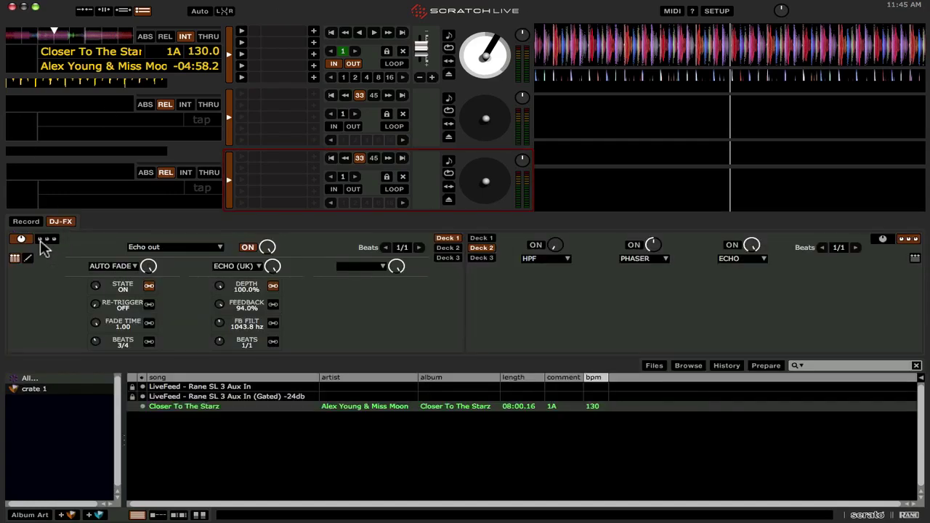